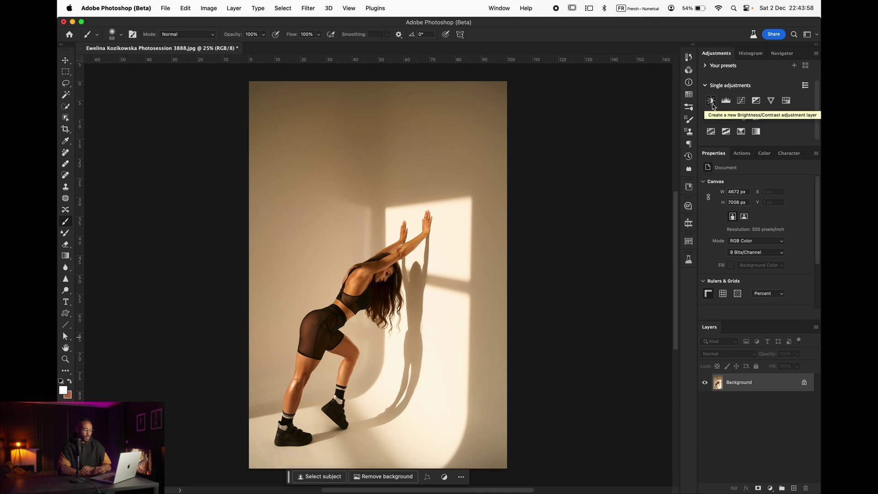
Add a Brightness/Contrast adjustment layer and try contrast amounts from 5 up to 76 before bringing the contrast back near zero.
left_click(712, 102)
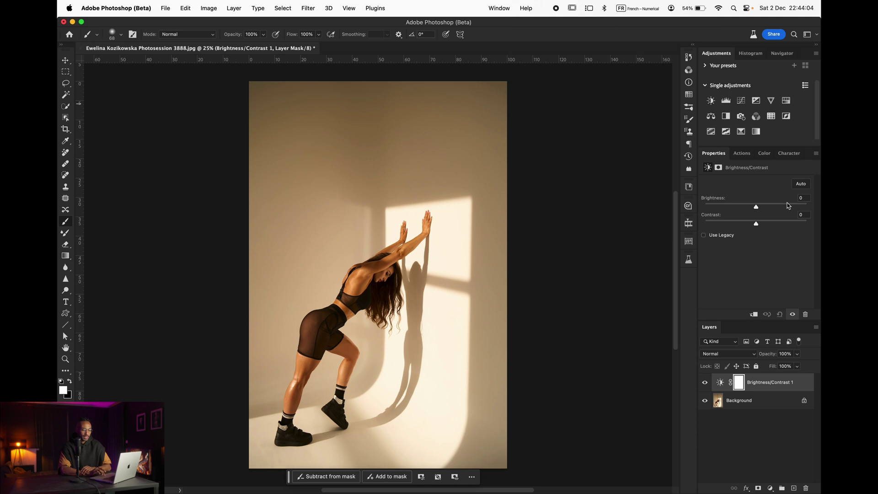
mouse_move(756, 224)
left_mouse_down()
mouse_move(807, 224)
mouse_move(701, 221)
mouse_move(784, 224)
mouse_move(721, 218)
mouse_move(761, 215)
left_mouse_up()
left_click(761, 216)
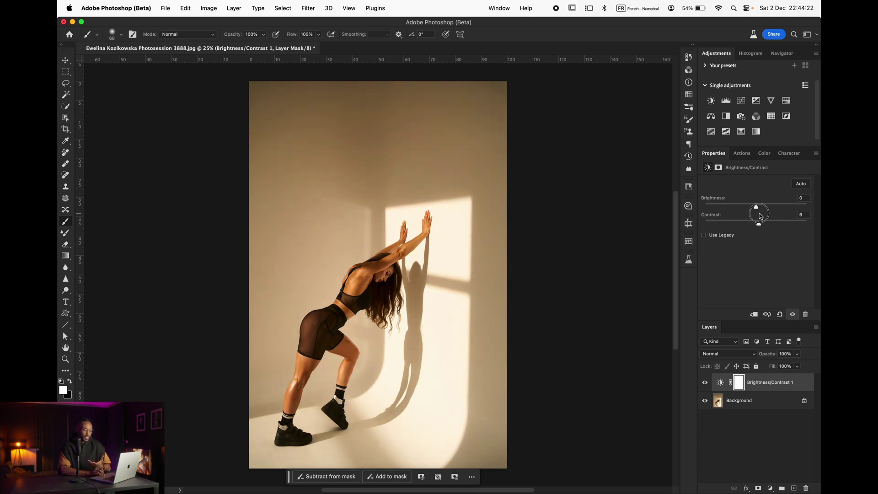
left_click_drag(760, 216, 759, 216)
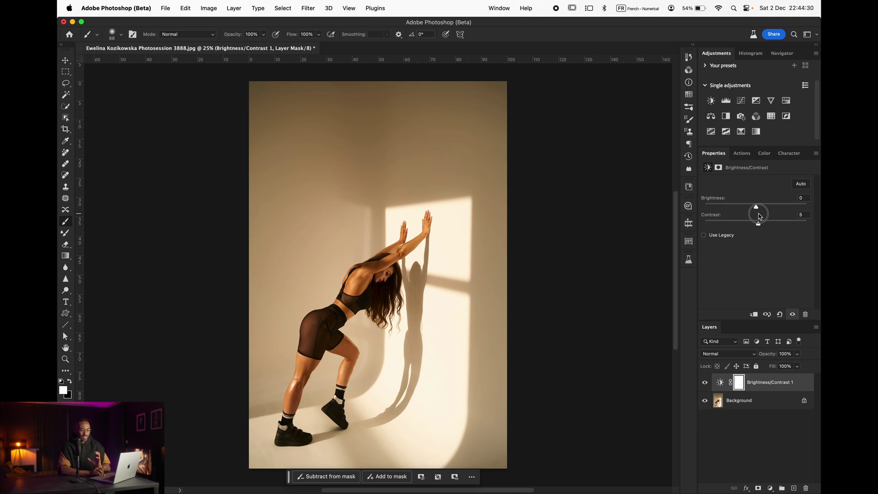
left_click_drag(760, 216, 797, 214)
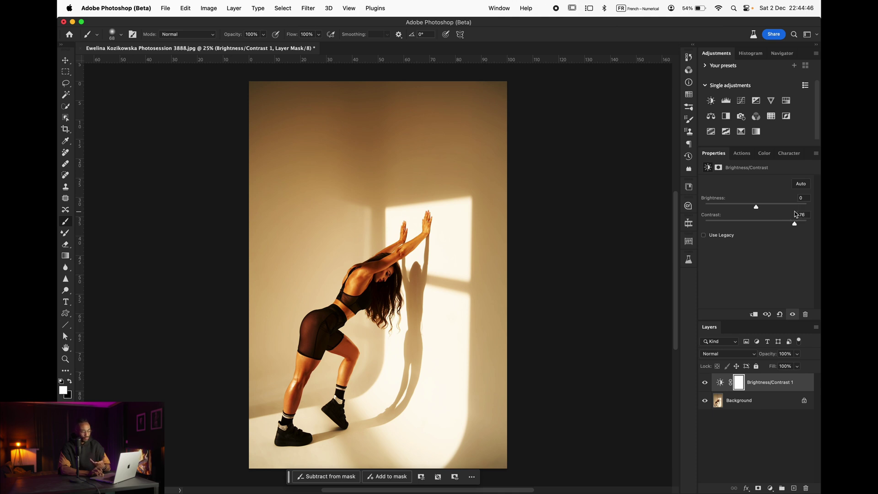
left_click_drag(796, 214, 757, 212)
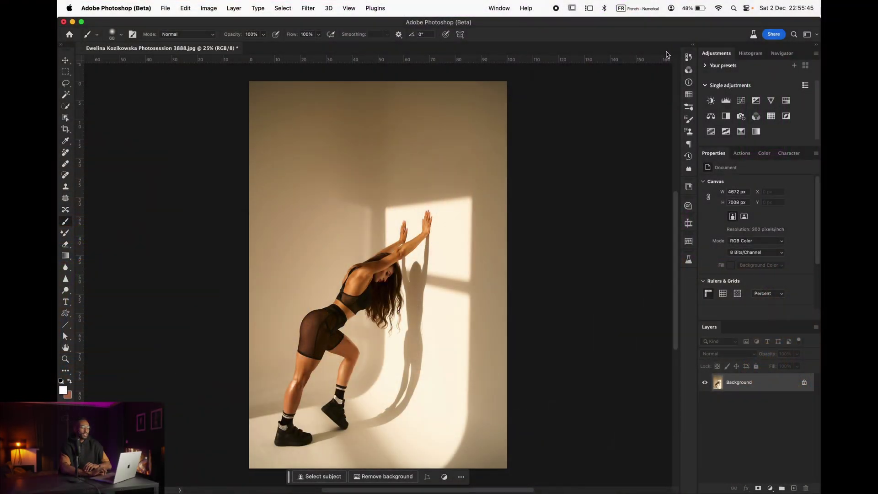
Add Curves, Exposure and Vibrance adjustment layers above the background photo.
left_click(756, 101)
left_click(756, 100)
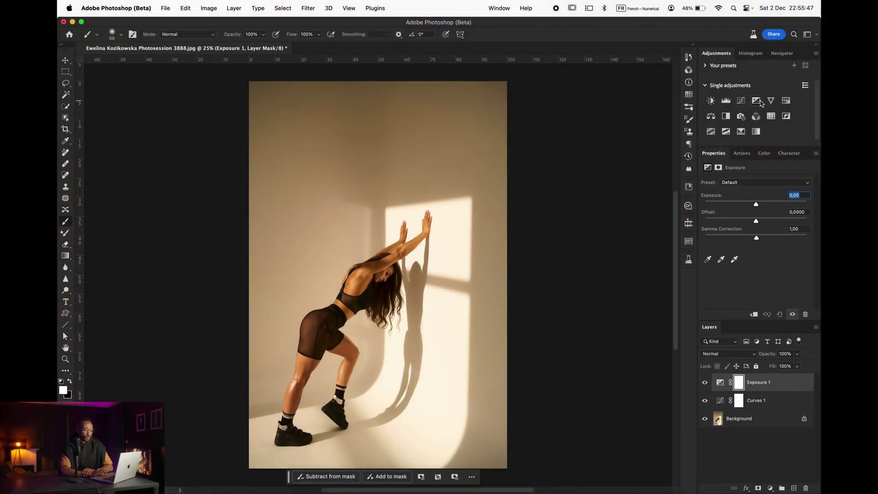
left_click(772, 100)
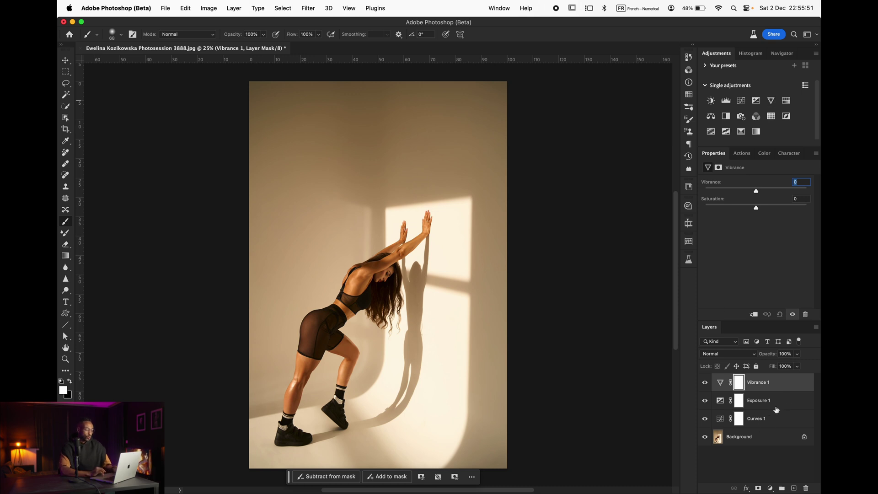
Merge the Vibrance, Exposure and Curves adjustment layers with the Background layer.
left_click(760, 438, "shift")
right_click(760, 439)
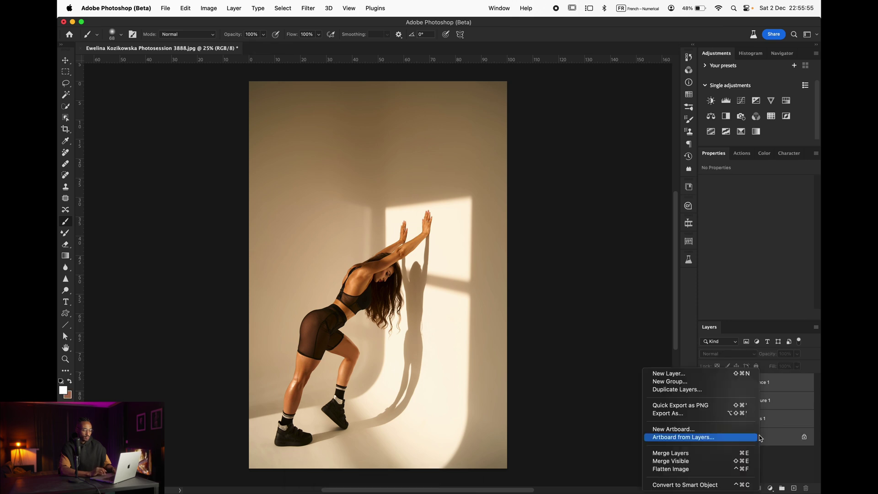
left_click(685, 457)
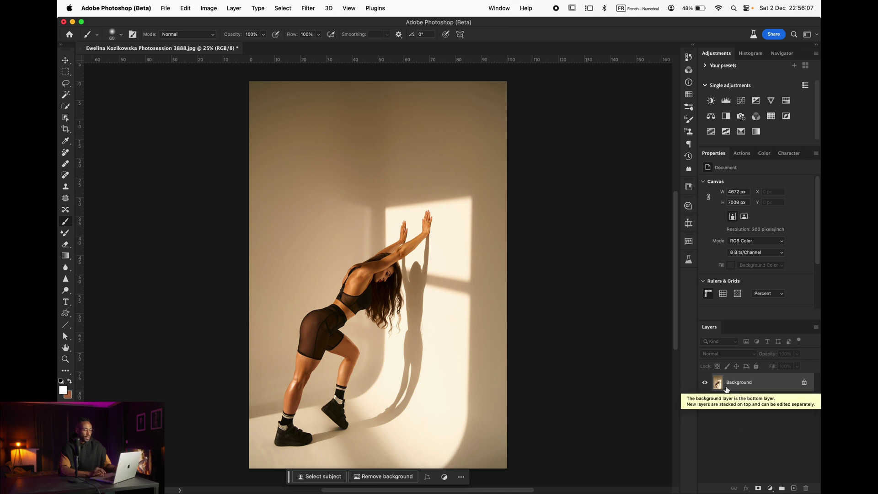
Try a contrast of +13 on the merged photo with the Camera Raw Filter and discard the changes.
left_click(310, 10)
left_click(310, 10)
left_click(311, 11)
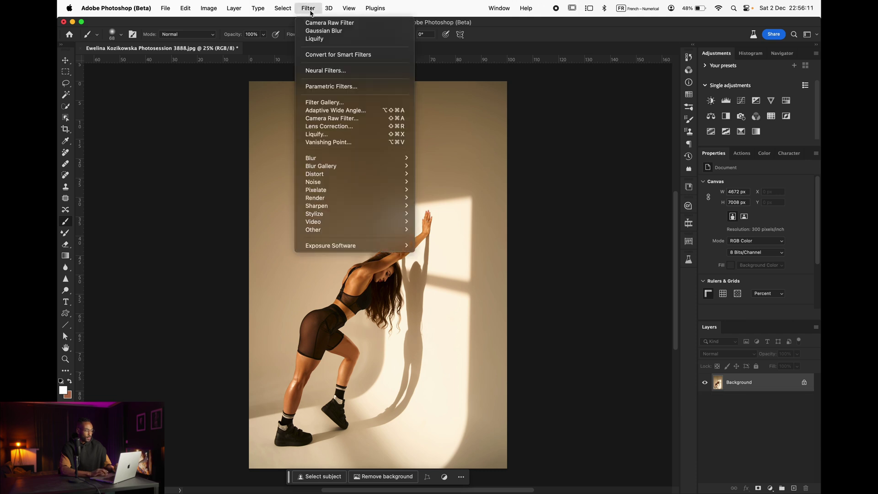
left_click(311, 119)
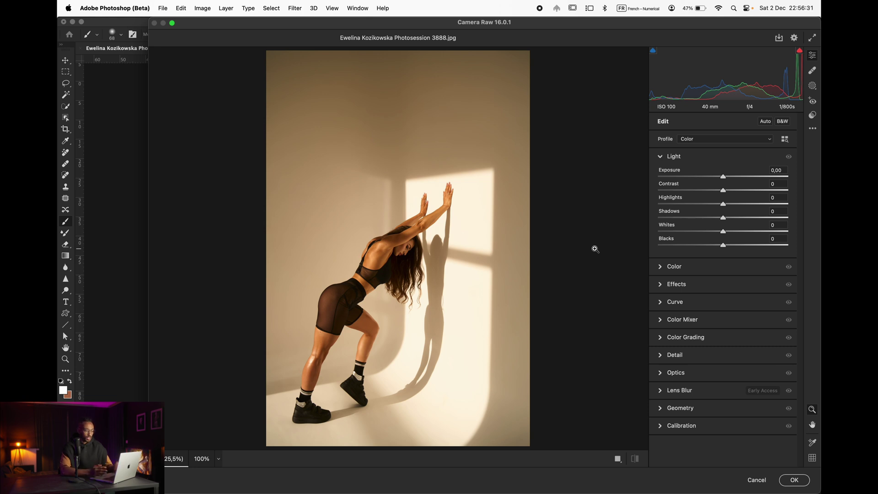
mouse_move(724, 190)
left_mouse_down()
mouse_move(779, 192)
mouse_move(715, 188)
left_mouse_up()
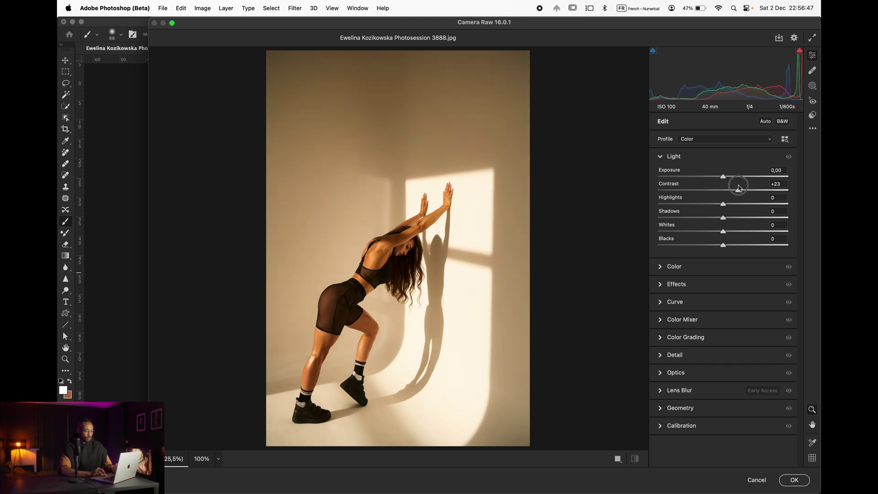
mouse_move(735, 188)
left_mouse_down()
mouse_move(720, 193)
mouse_move(743, 189)
mouse_move(708, 189)
mouse_move(732, 191)
left_mouse_up()
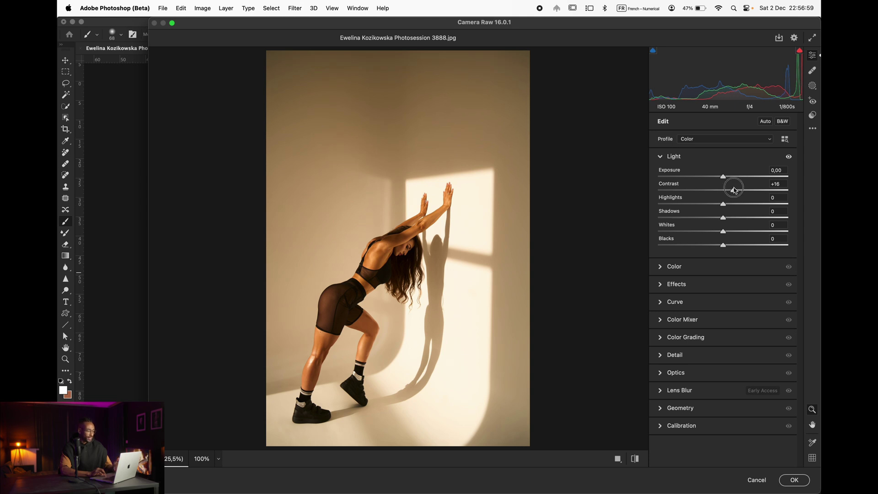
left_click_drag(734, 191, 732, 191)
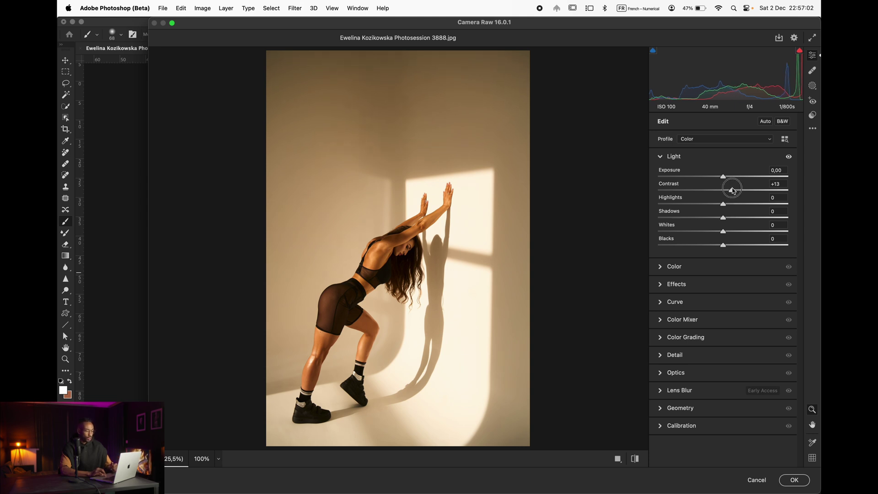
left_click(756, 480)
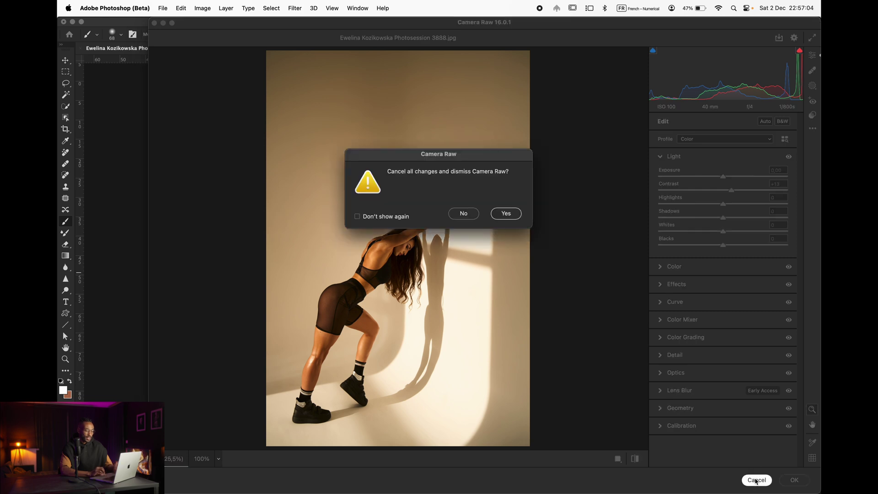
left_click(506, 213)
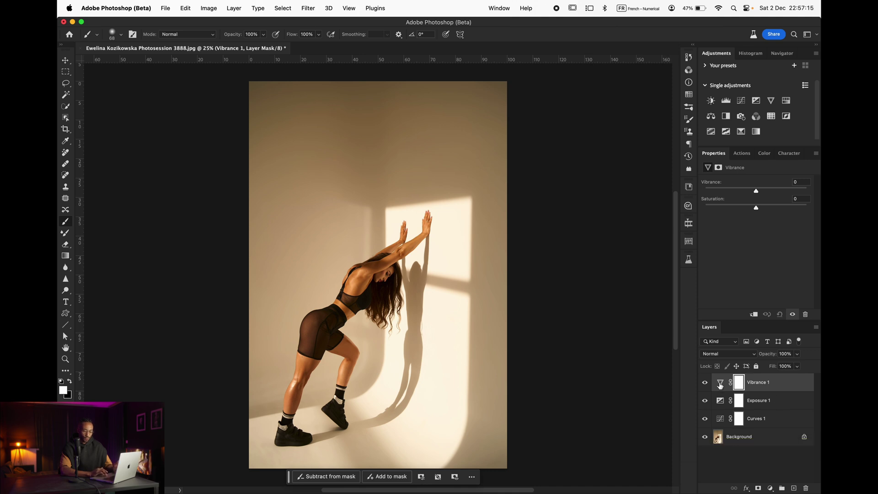
Convert the Background layer and its three adjustment layers together into one smart object.
left_click(754, 440, "shift")
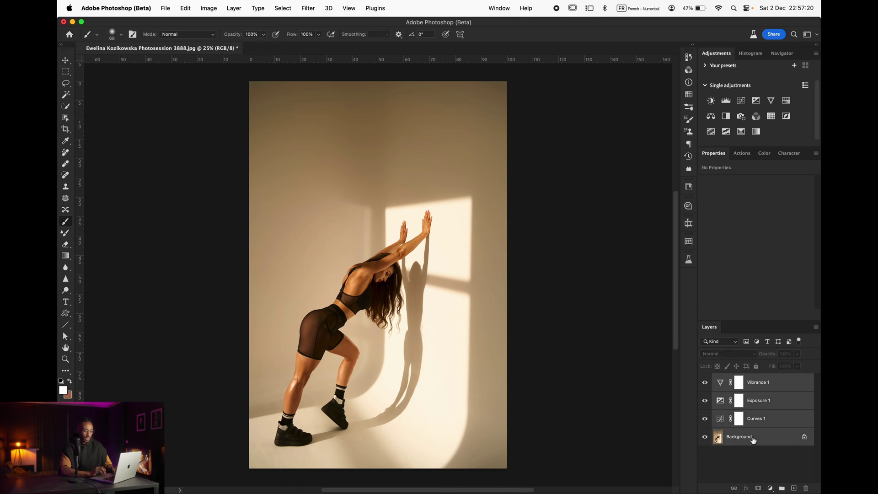
right_click(757, 397)
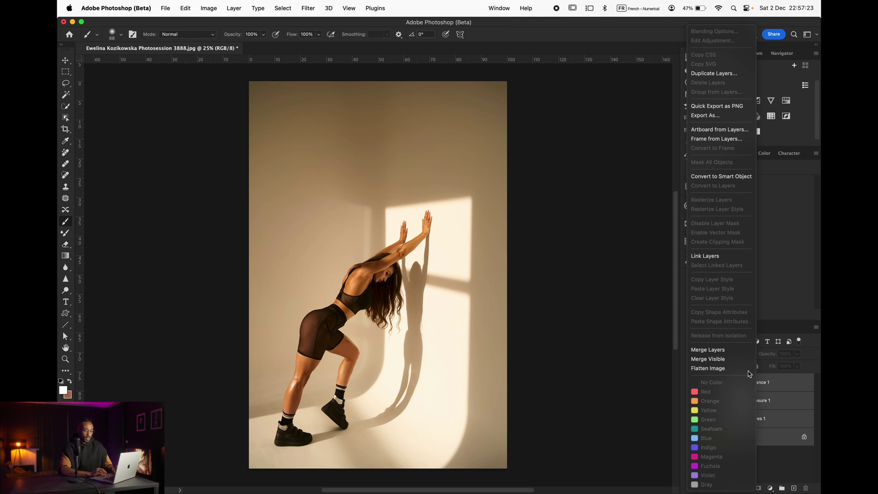
left_click(729, 180)
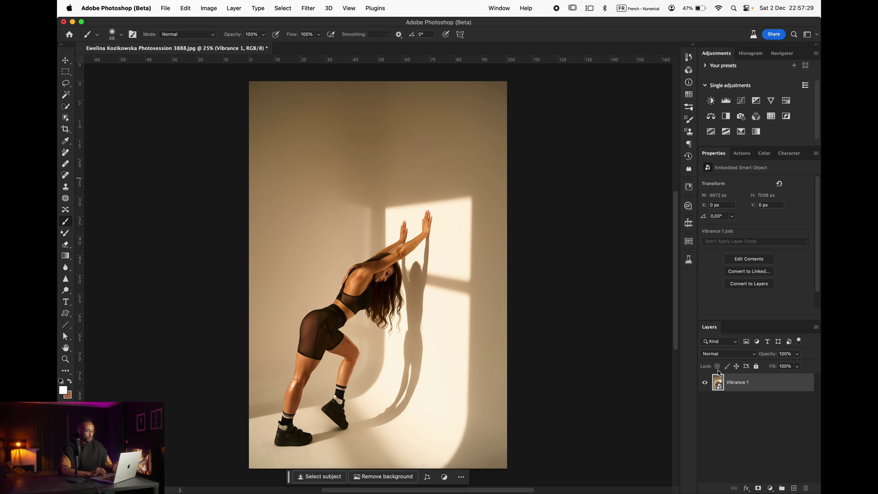
Apply the Camera Raw Filter to the smart object with contrast set to +15.
left_click(309, 6)
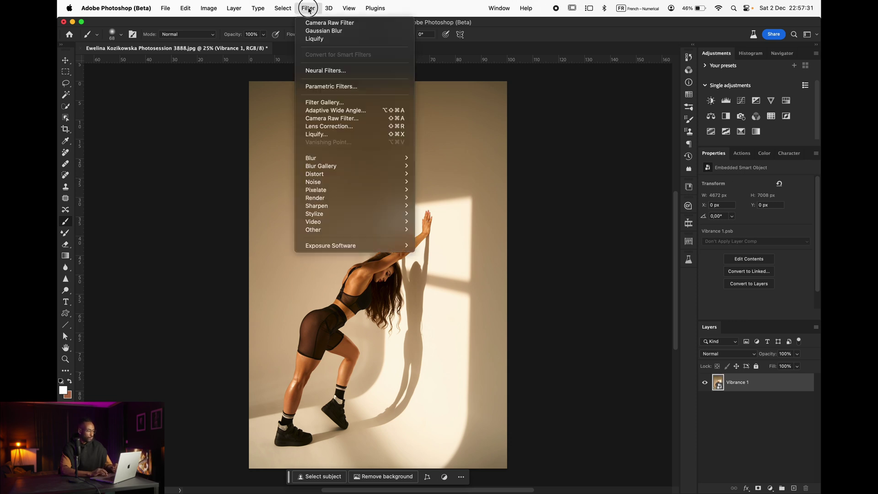
left_click(332, 118)
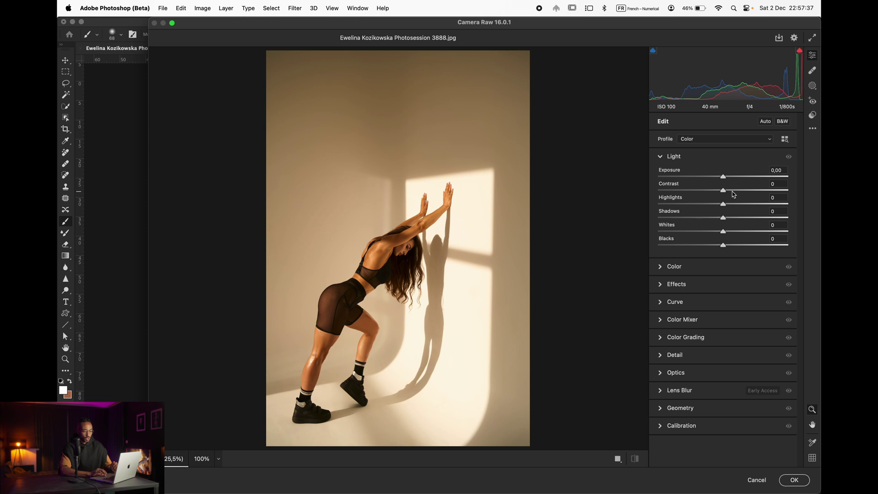
left_click(732, 191)
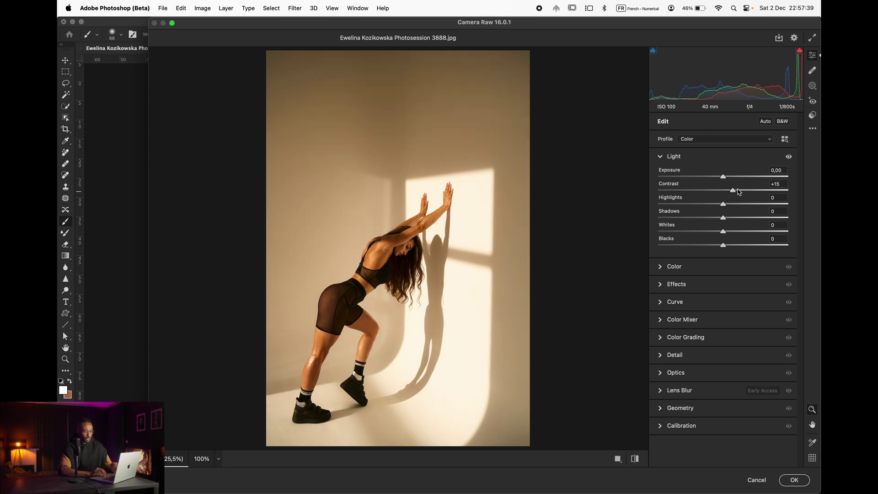
mouse_move(734, 190)
left_mouse_down()
mouse_move(755, 191)
mouse_move(730, 189)
left_mouse_up()
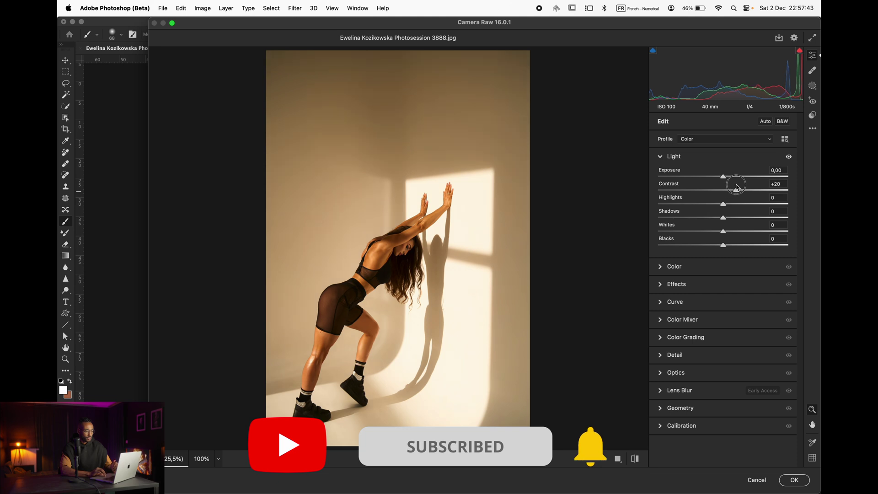
left_click(794, 479)
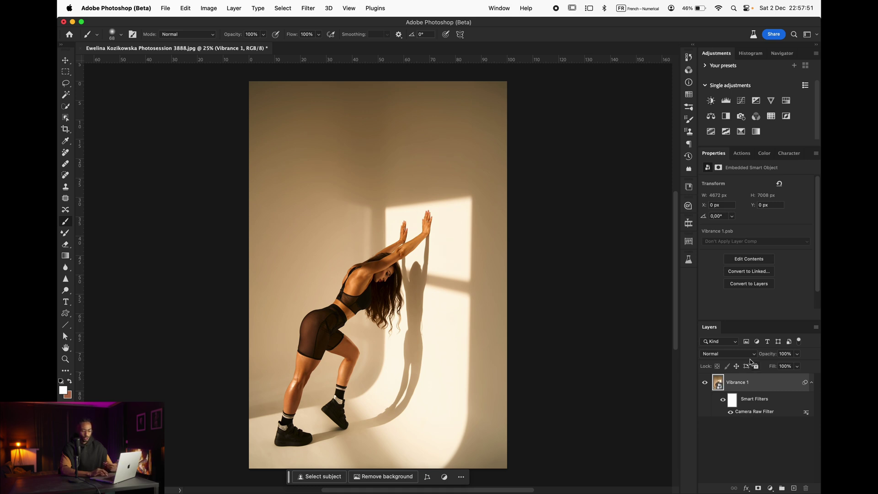
Reopen the Camera Raw smart filter and set its contrast to +7.
double_click(754, 412)
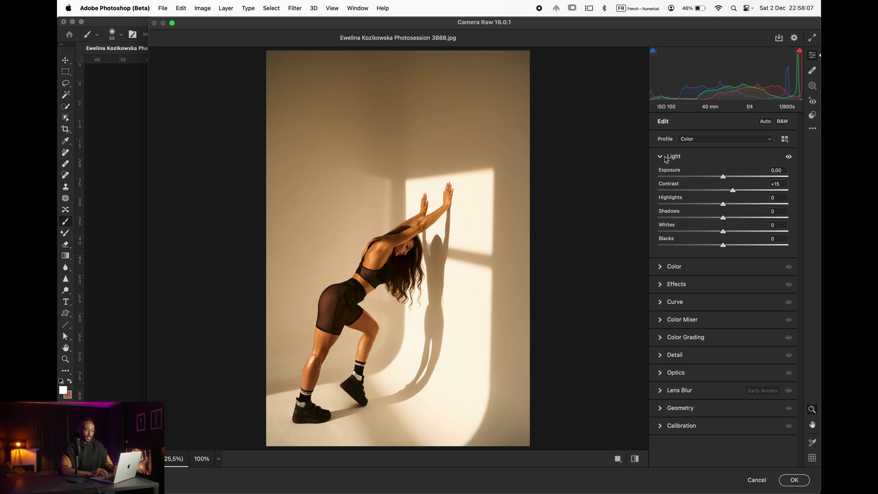
left_click_drag(732, 191, 727, 190)
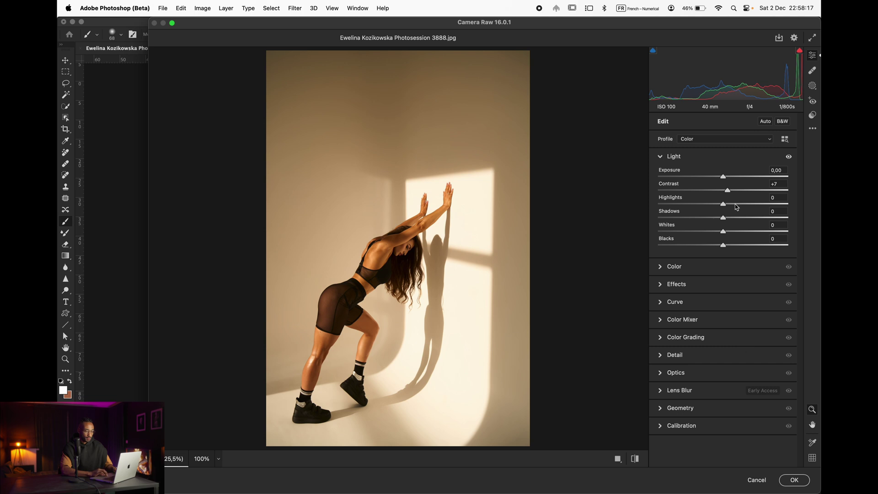
left_click(795, 479)
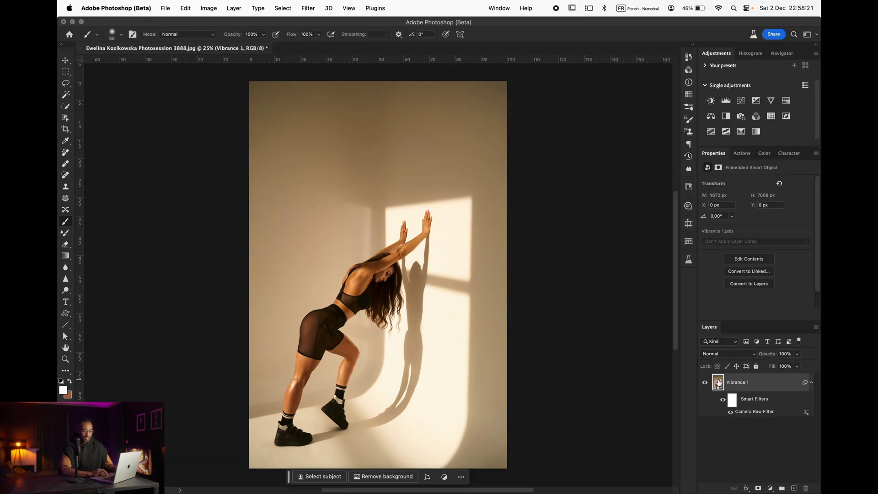
Open the smart object's contents, lower the Curves 1 midtones to input 108, output 85, and close the contents document.
double_click(718, 384)
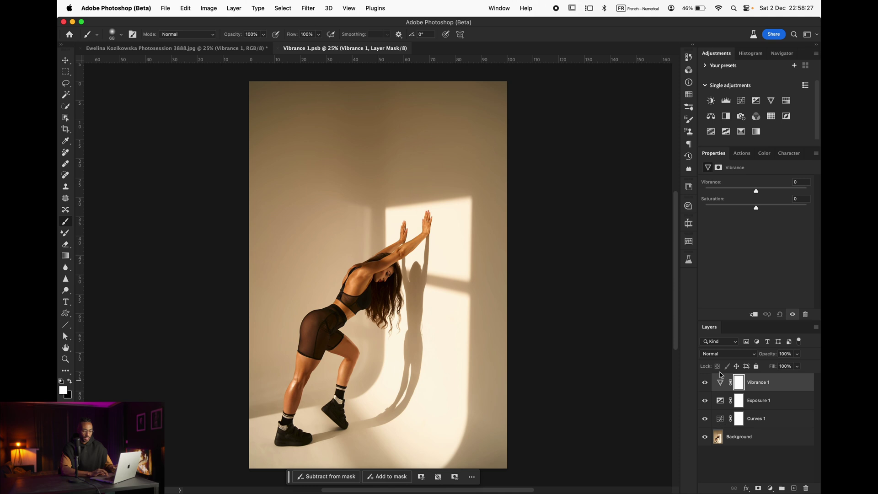
left_click(719, 420)
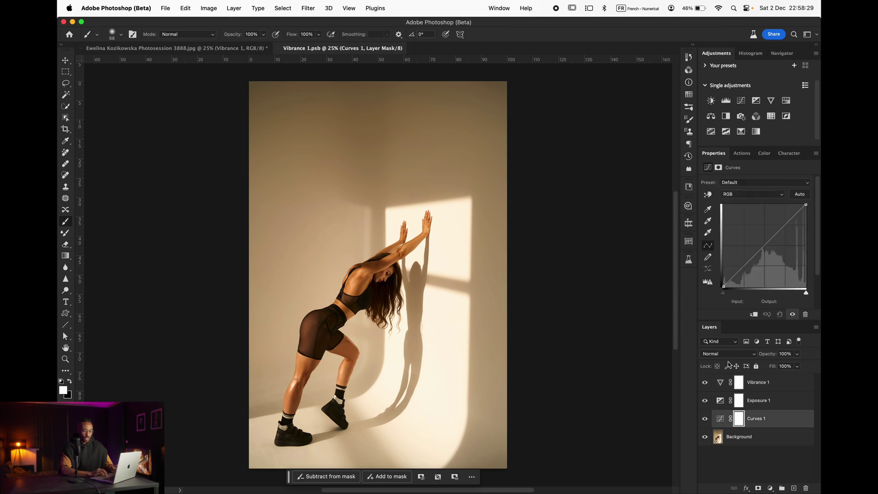
left_click_drag(758, 254, 758, 259)
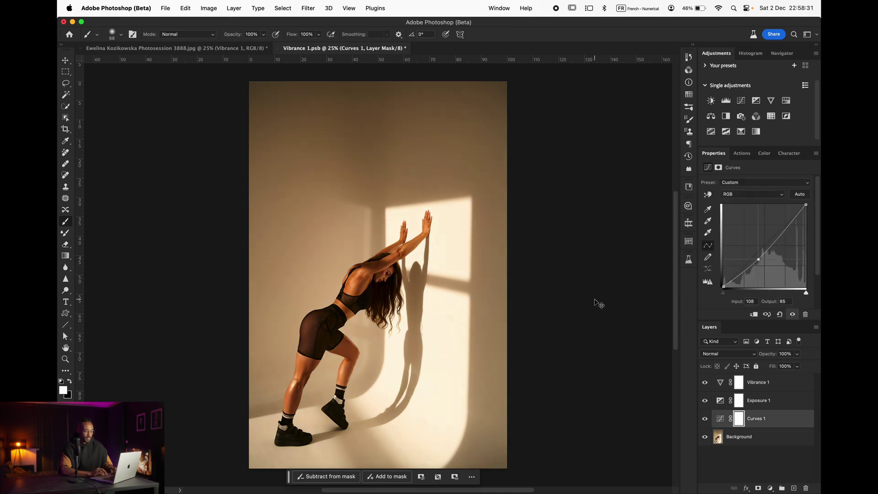
left_click(277, 48)
left_click(435, 187)
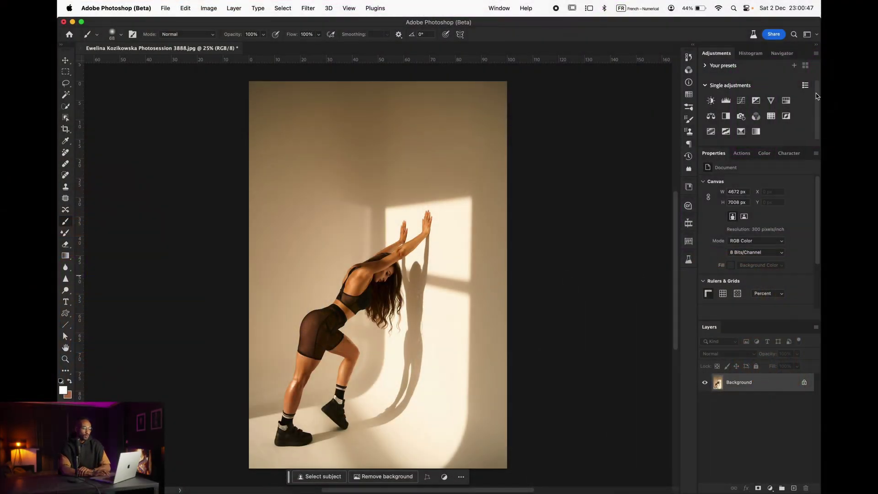
Add a Curves adjustment layer to the photo and try moving its black and white endpoints.
left_click(741, 101)
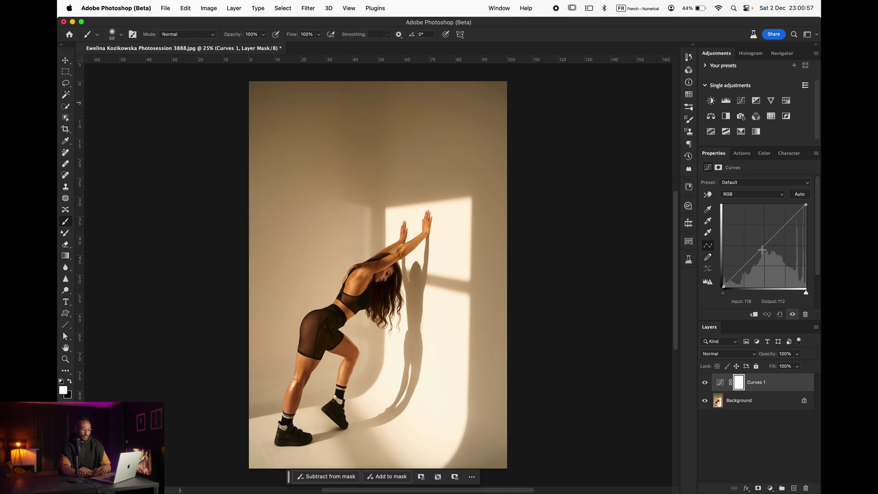
mouse_move(724, 286)
left_mouse_down()
mouse_move(724, 249)
mouse_move(723, 287)
left_mouse_up()
left_click_drag(806, 204, 800, 202)
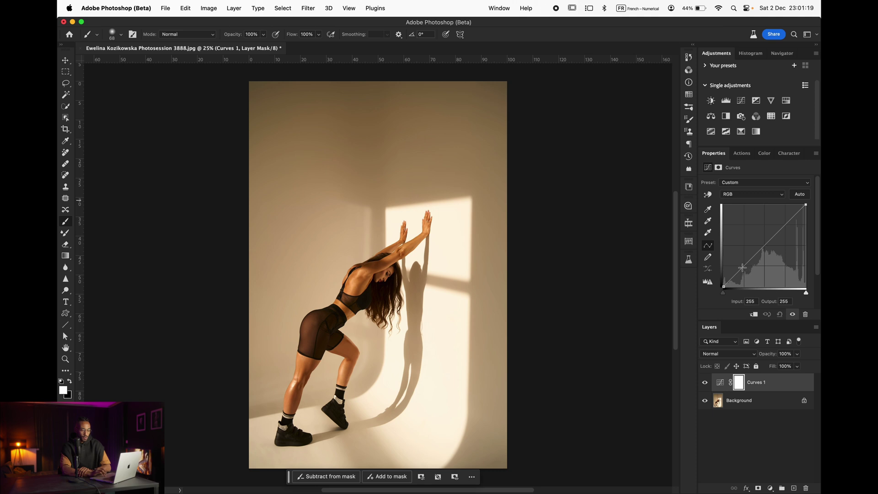
Shape the curve into a strong S with a raised highlight point and a shadow point at input 68, output 28.
left_click(743, 267)
left_click(786, 225)
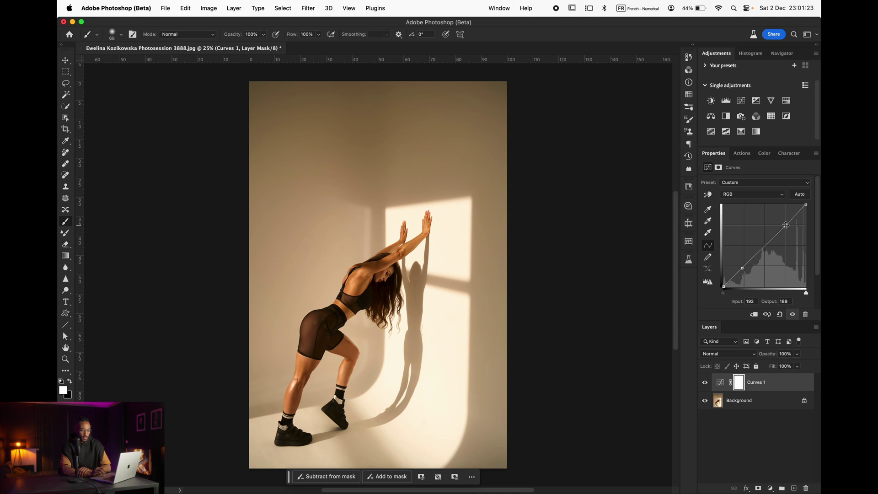
left_click_drag(785, 226, 782, 214)
left_click(741, 268)
left_click_drag(742, 268, 745, 278)
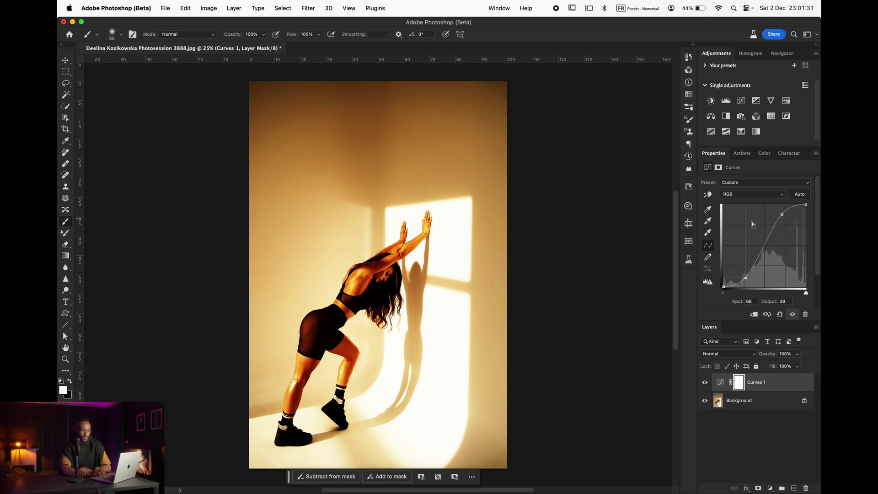
Reset the curve, then add a shadow point at input 63, output 55 and a highlight point at input 191, output 196.
left_click(780, 315)
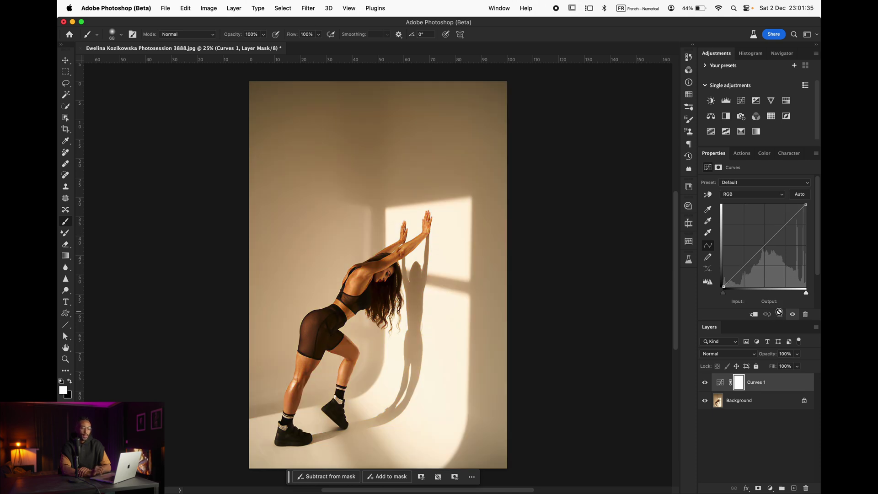
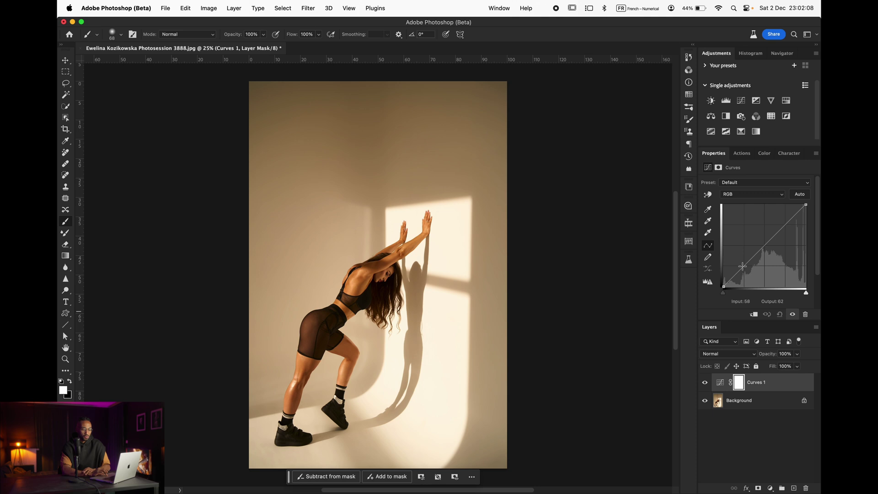
left_click_drag(742, 266, 744, 268)
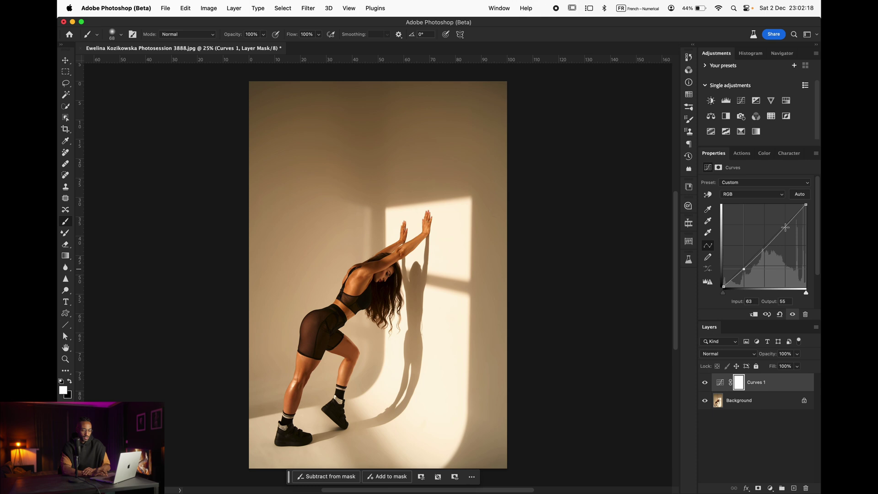
left_click_drag(785, 227, 785, 223)
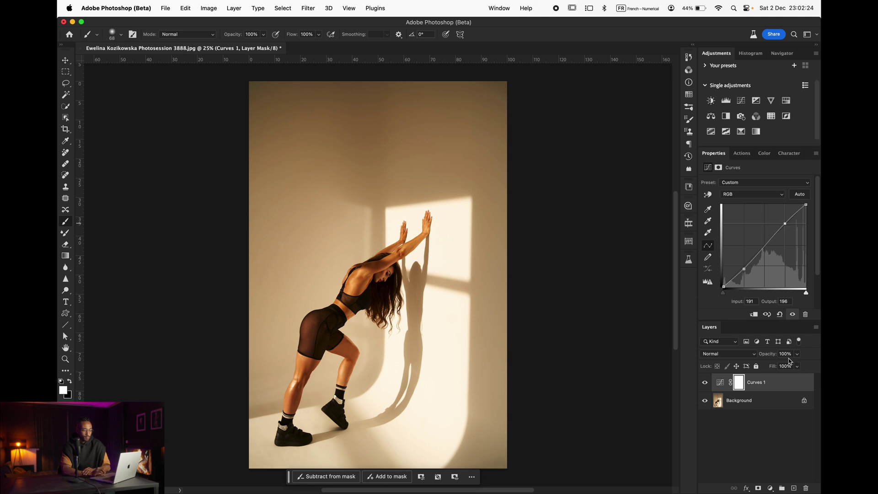
Compare the photo with and without the Curves 1 adjustment.
left_click(794, 315)
left_click(793, 315)
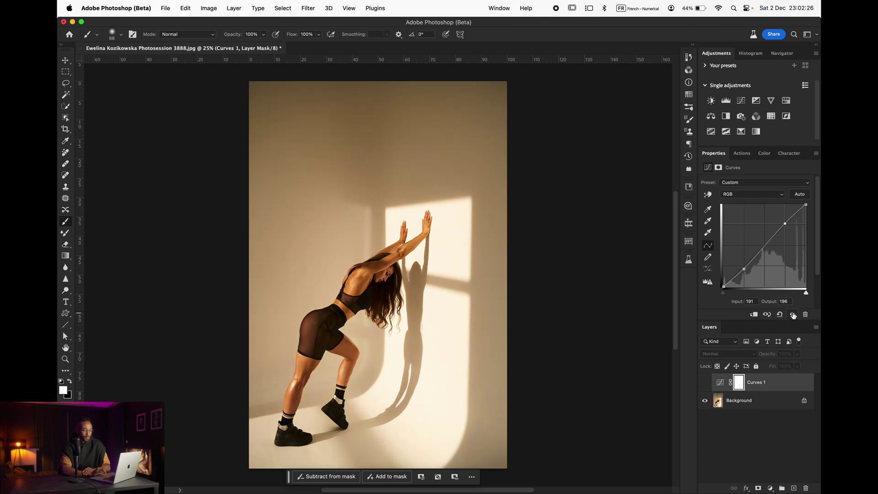
left_click(793, 315)
left_click(793, 315)
left_click(794, 314)
left_click(793, 314)
left_click(793, 314)
Remove the curve's points and use the on-image adjustment tool to darken the shorts' tones and set a highlight point from beside the hands.
key("Delete")
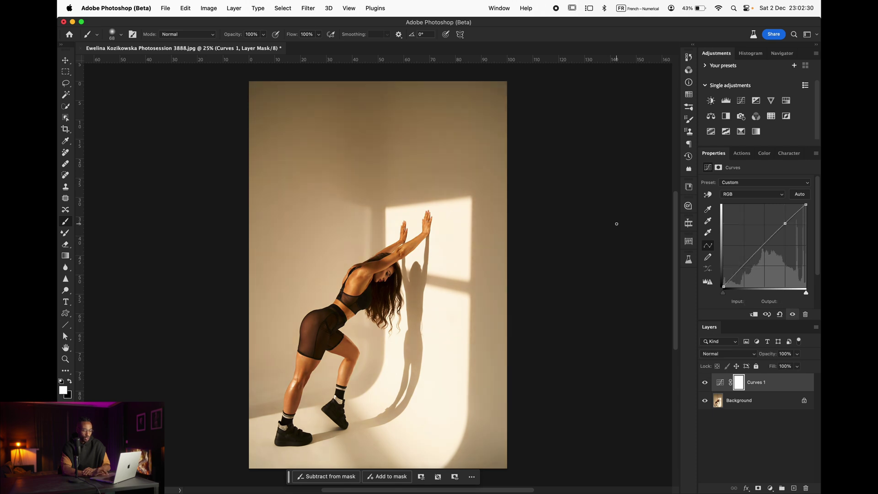
left_click(708, 196)
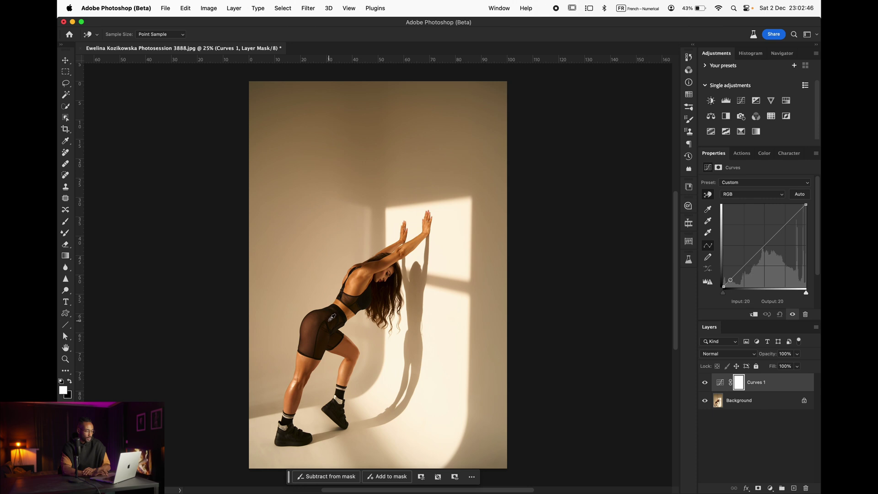
left_click_drag(332, 318, 331, 323)
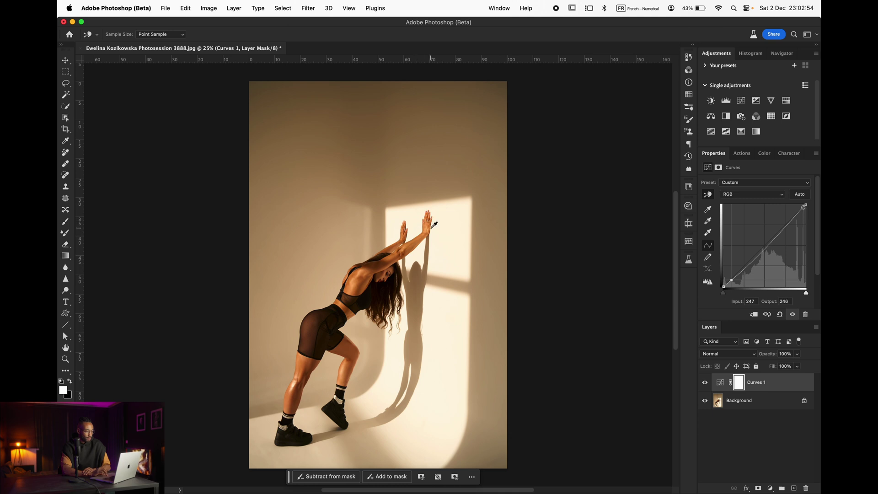
left_click_drag(431, 226, 430, 227)
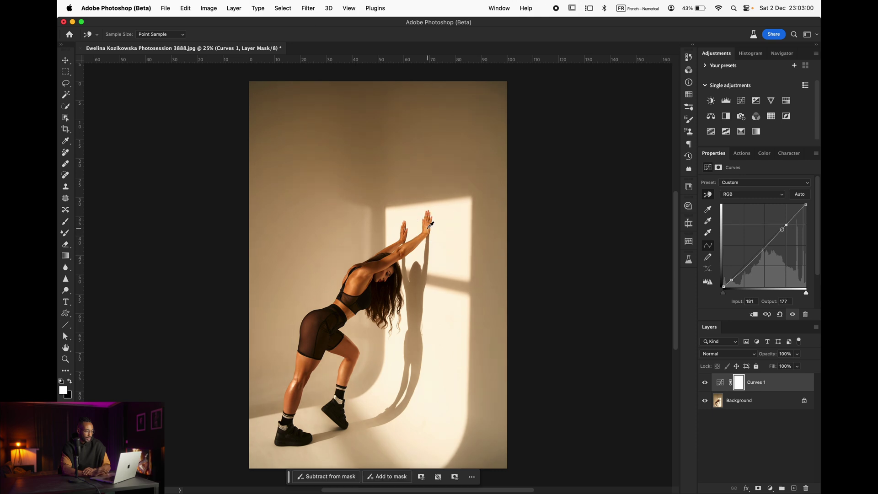
Compare the photo with and without the curve and fine-tune the curve's highlight point.
left_click(792, 315)
left_click(791, 314)
left_click(792, 314)
left_click(792, 314)
left_click(787, 224)
left_click_drag(786, 225, 785, 225)
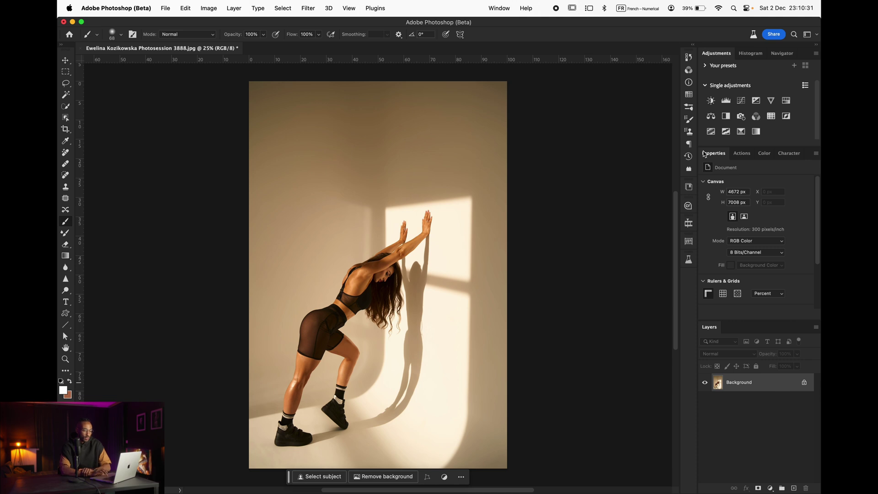
Add a Black & White adjustment layer with reds 10, yellows 55, greens 75, cyans 68, blues 120 and magentas 79.
left_click(727, 117)
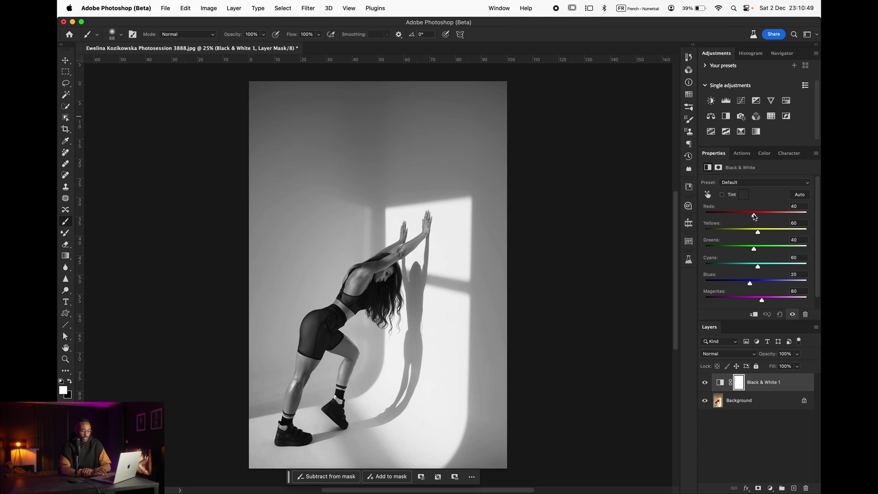
mouse_move(754, 217)
left_mouse_down()
mouse_move(738, 216)
mouse_move(773, 217)
mouse_move(749, 217)
left_mouse_up()
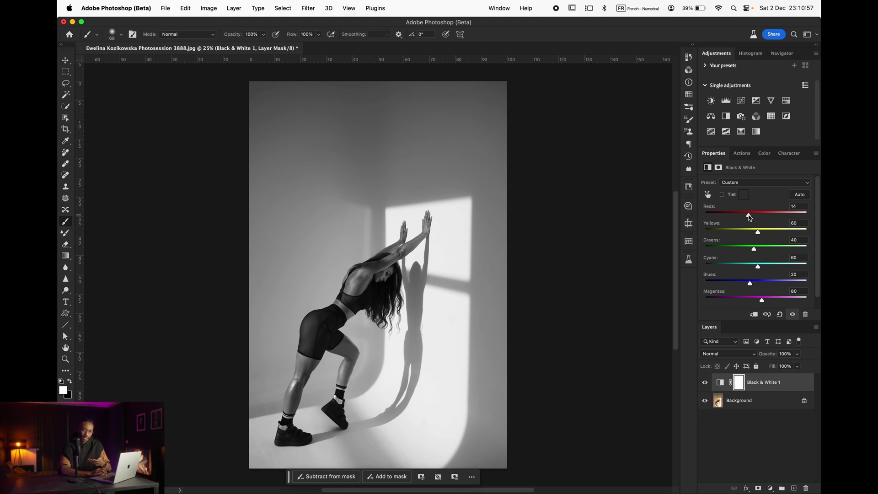
left_click_drag(749, 217, 748, 217)
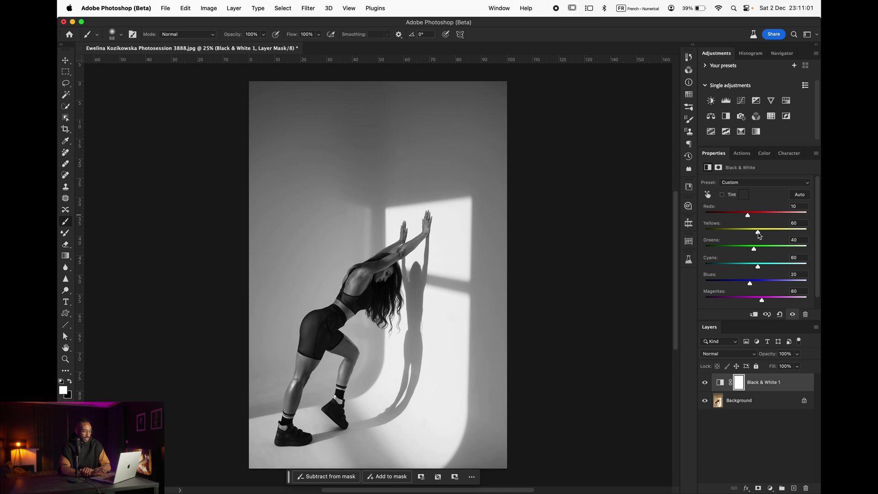
left_click_drag(759, 234, 759, 234)
left_click_drag(754, 250, 763, 298)
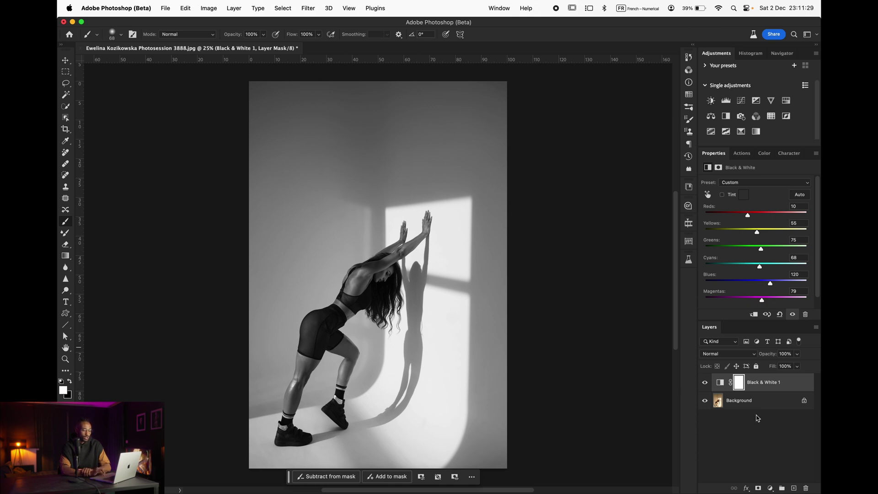
Set the Black & White 1 layer's blend mode to Soft Light.
left_click(736, 356)
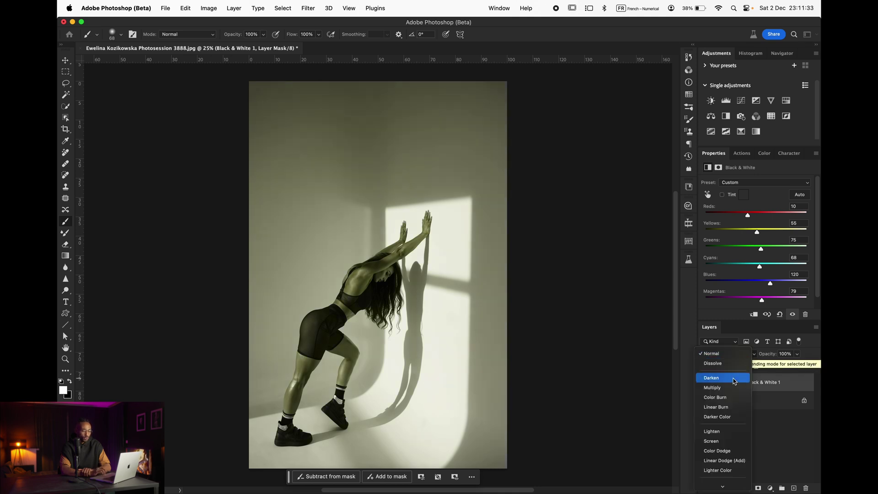
scroll(727, 384, "down", 3)
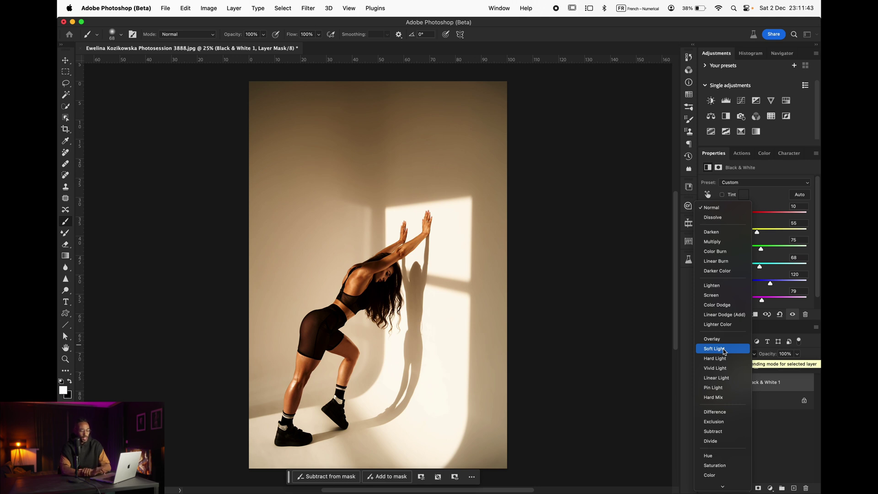
left_click(725, 349)
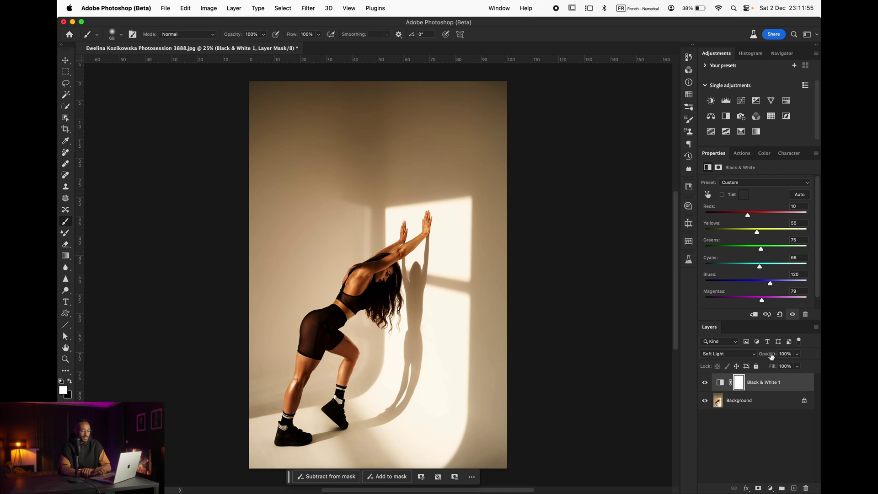
Lower the Black & White 1 layer's opacity to 20%.
left_click_drag(772, 356, 702, 362)
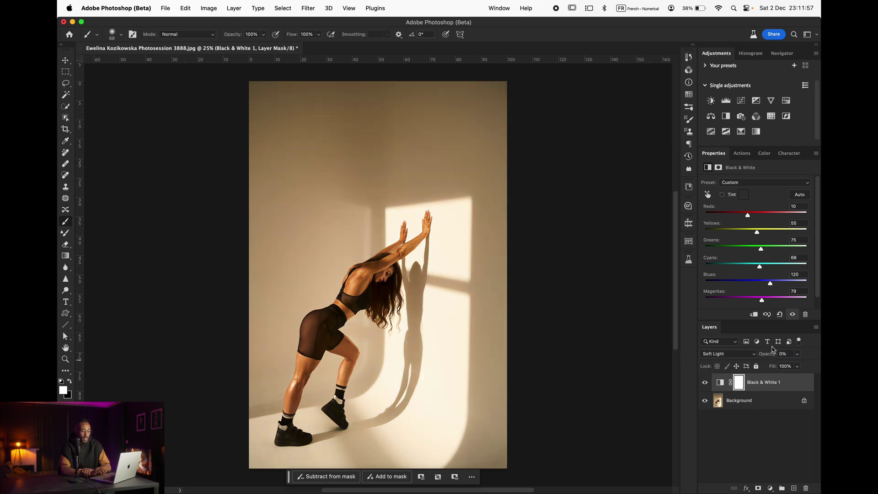
mouse_move(820, 372)
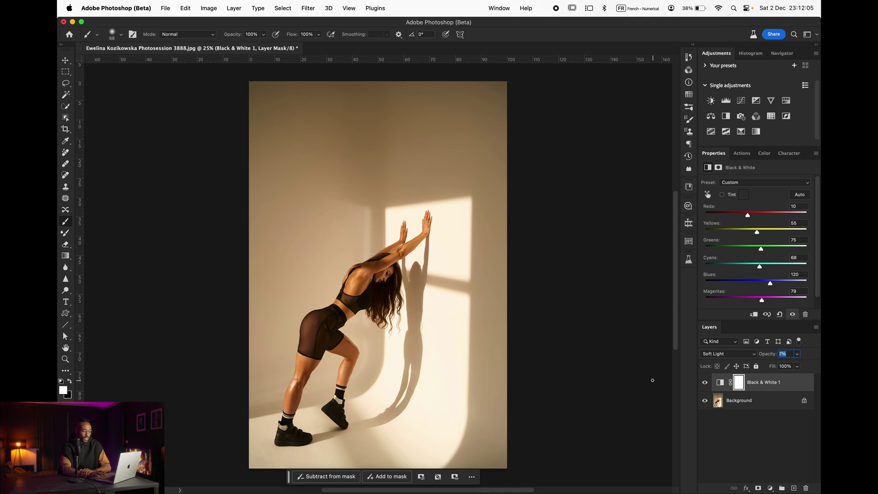
key("Up")
key("Up")
key("Return")
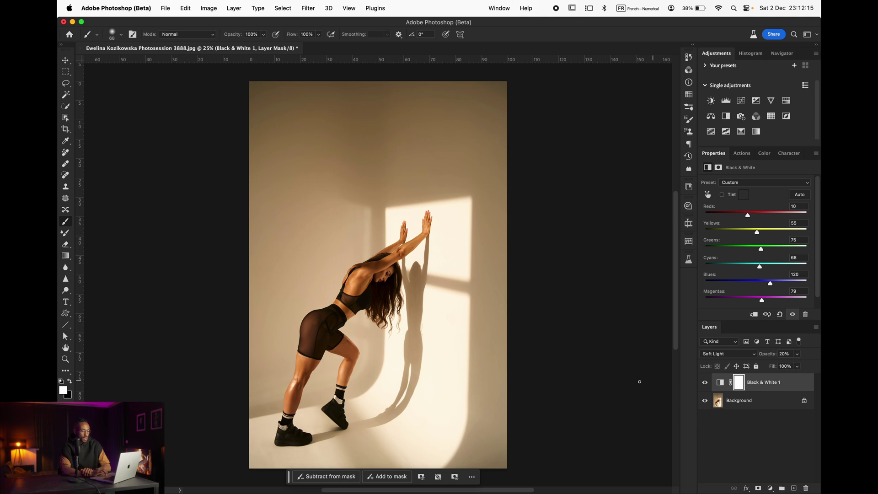
Compare the photo with and without the Black & White 1 layer.
left_click(704, 383)
left_click(705, 384)
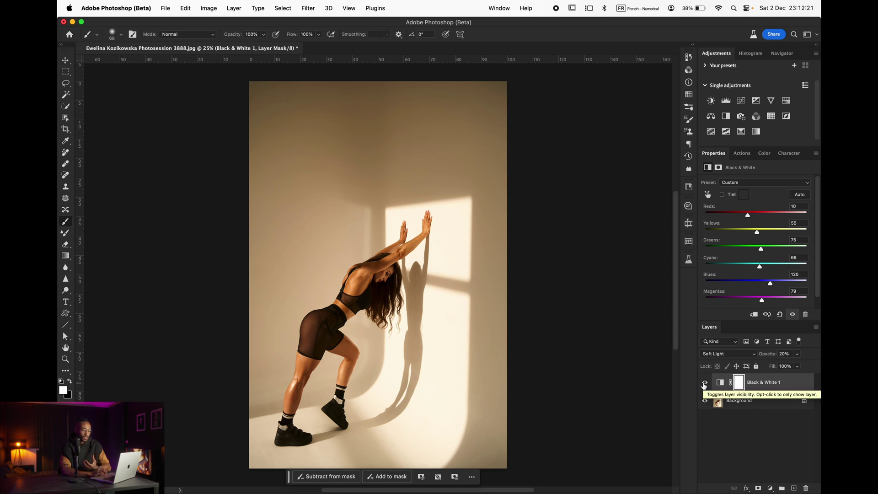
left_click(705, 385)
left_click(705, 384)
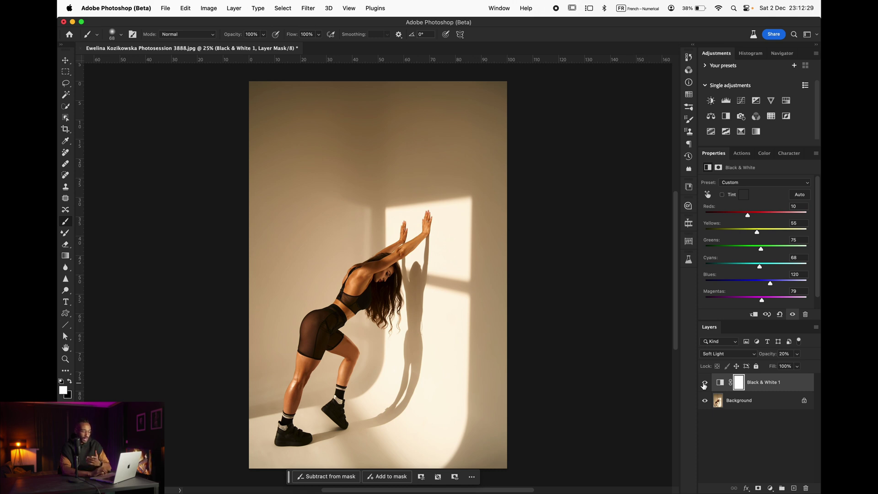
left_click(704, 384)
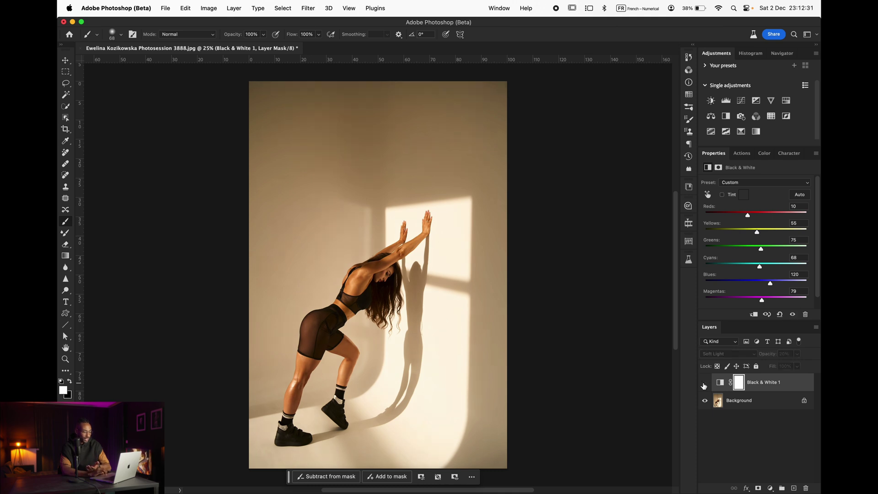
left_click(705, 384)
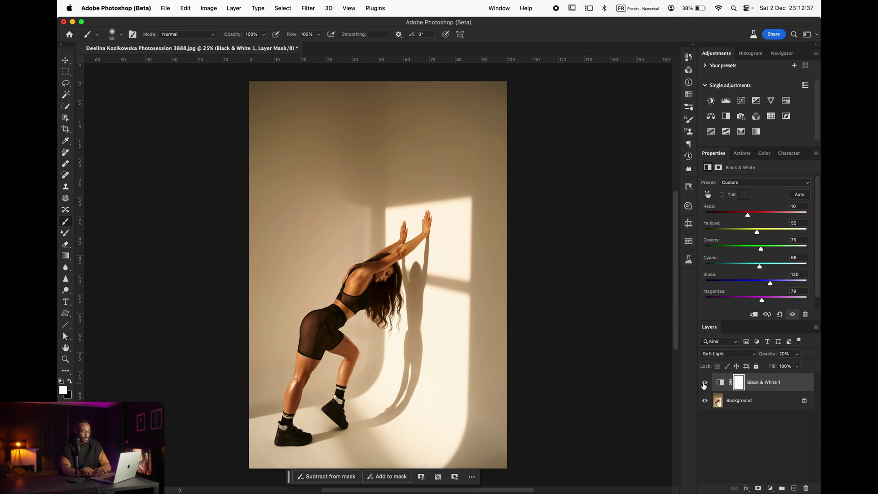
left_click(704, 384)
left_click(704, 383)
Raise the Black & White 1 layer's opacity to 35% and set its yellows to 42 and reds to -10.
mouse_move(761, 353)
left_mouse_down()
mouse_move(801, 356)
mouse_move(763, 357)
mouse_move(772, 357)
left_mouse_up()
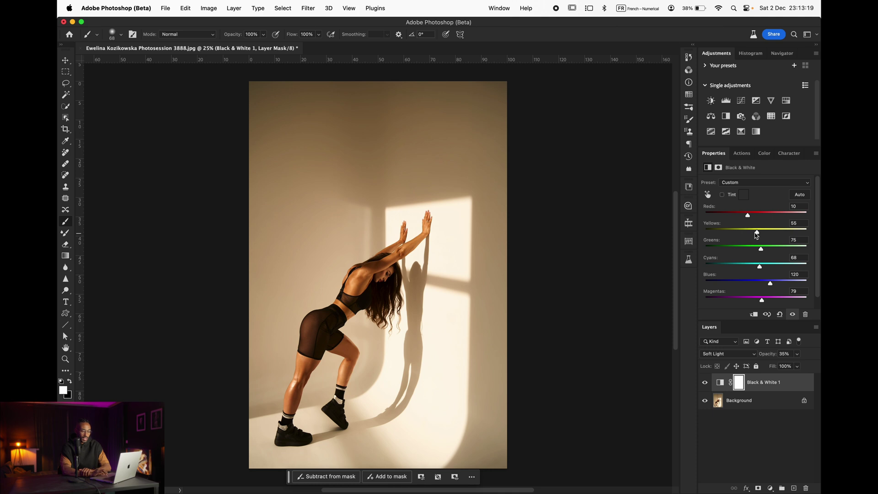
left_click_drag(758, 234, 745, 212)
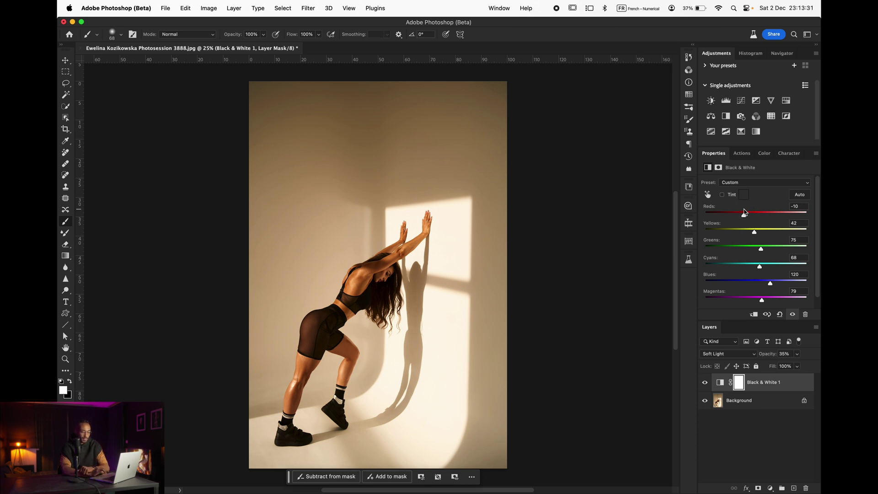